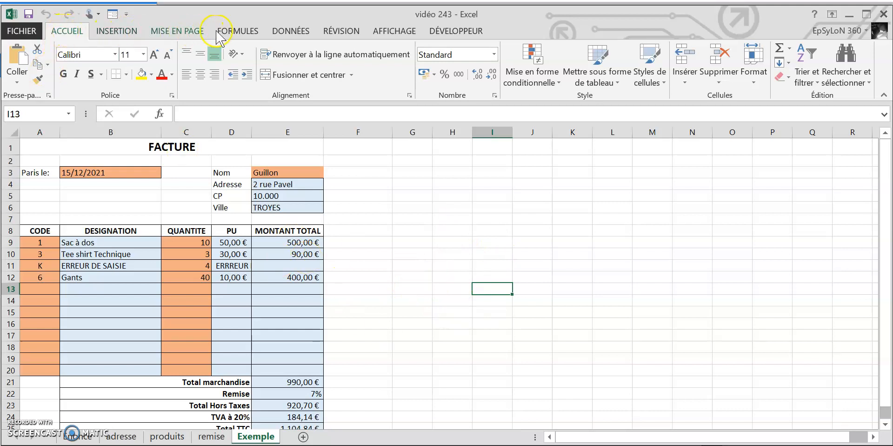
# Trace the precedents of cell B9, the first product's designation
pyautogui.click(237, 30)
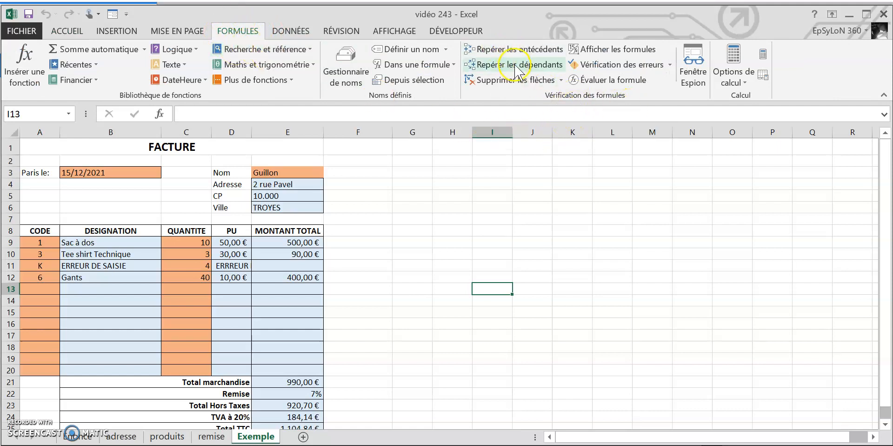
pyautogui.click(493, 228)
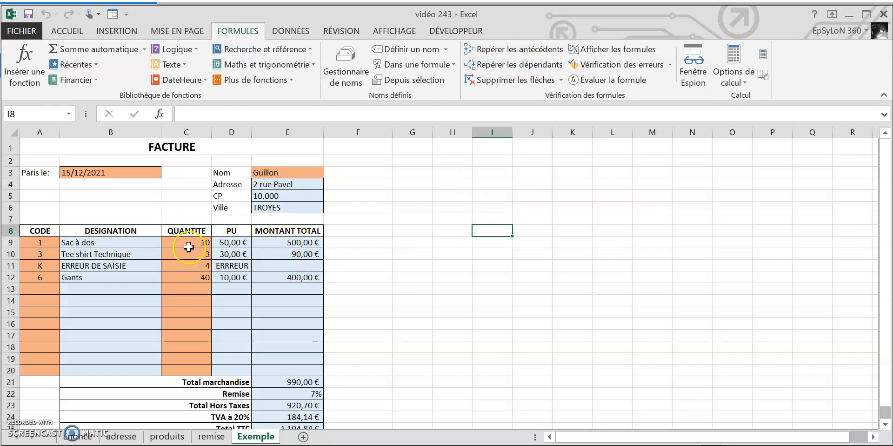
pyautogui.click(95, 243)
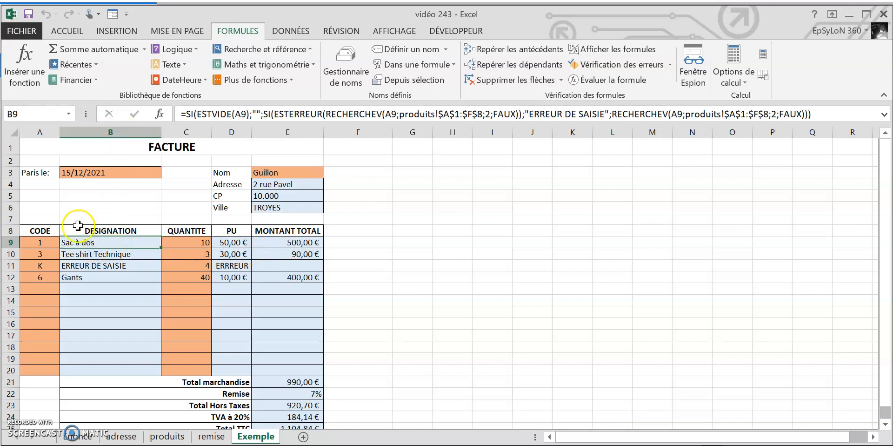
pyautogui.click(519, 50)
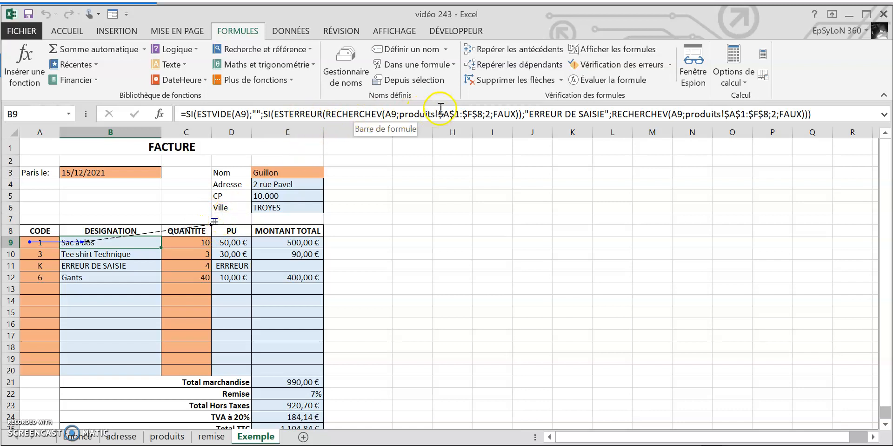
# Examine the A9 and produits!$A$1:$F$8 references in the formula of cell B9
pyautogui.click(242, 114)
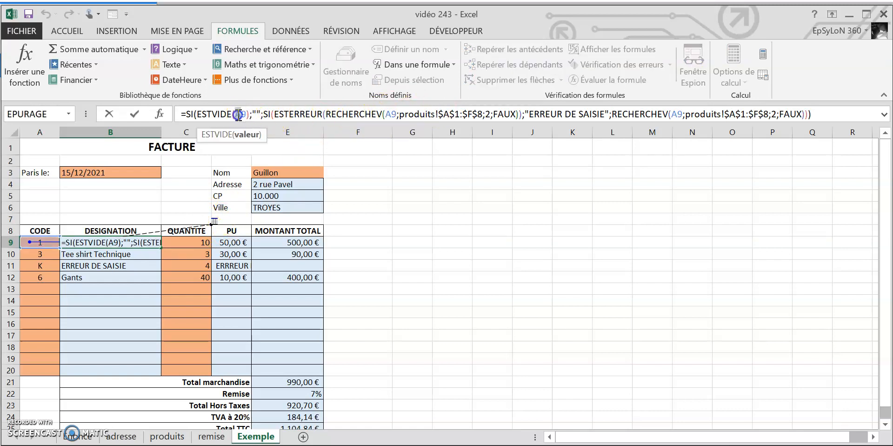
pyautogui.doubleClick(391, 114)
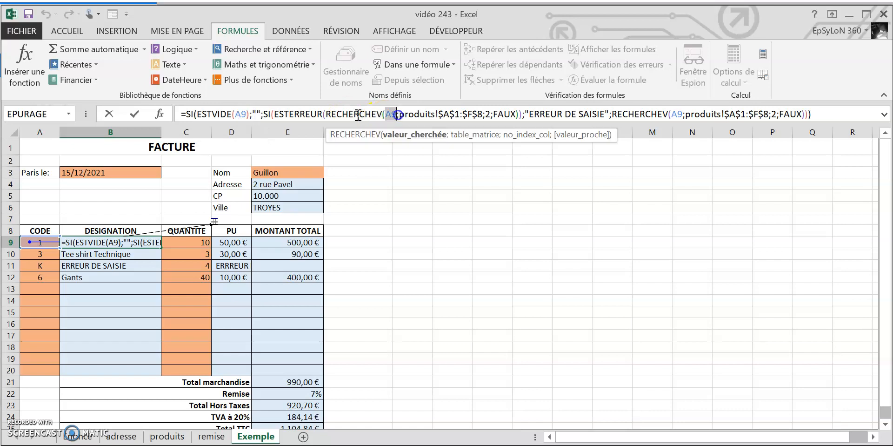
pyautogui.click(238, 114)
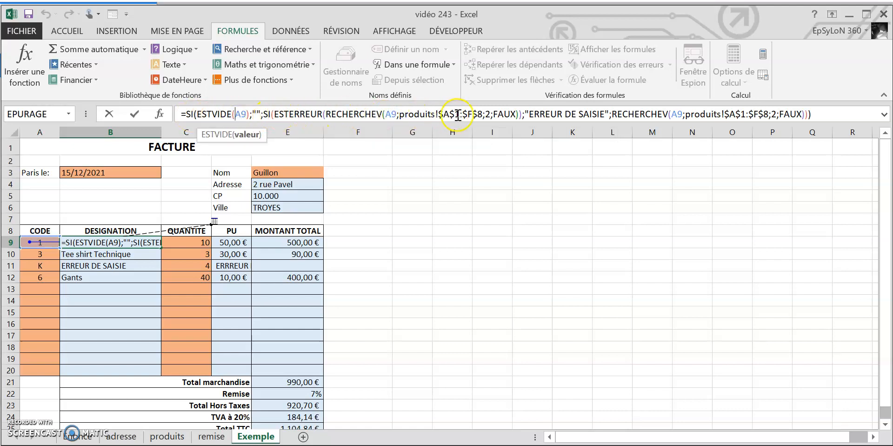
pyautogui.moveTo(402, 116); pyautogui.dragTo(481, 119)
pyautogui.press('Return')
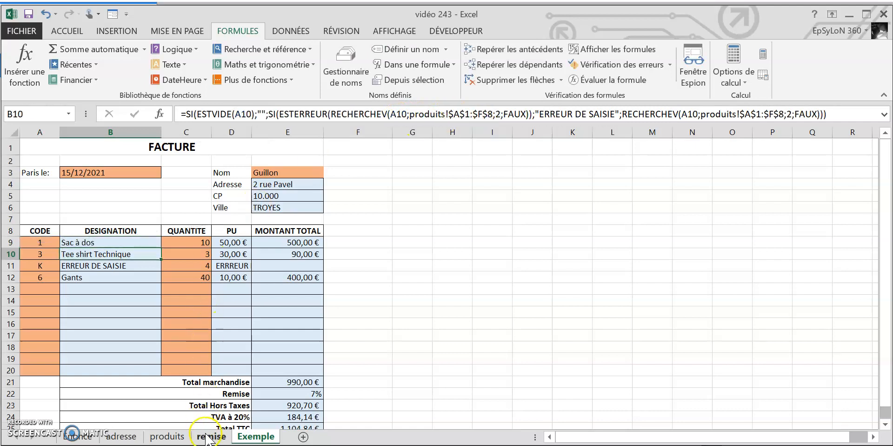
# Review the product codes and price table on the produits sheet, returning to the Exemple sheet
pyautogui.click(167, 436)
pyautogui.moveTo(48, 159); pyautogui.dragTo(54, 241)
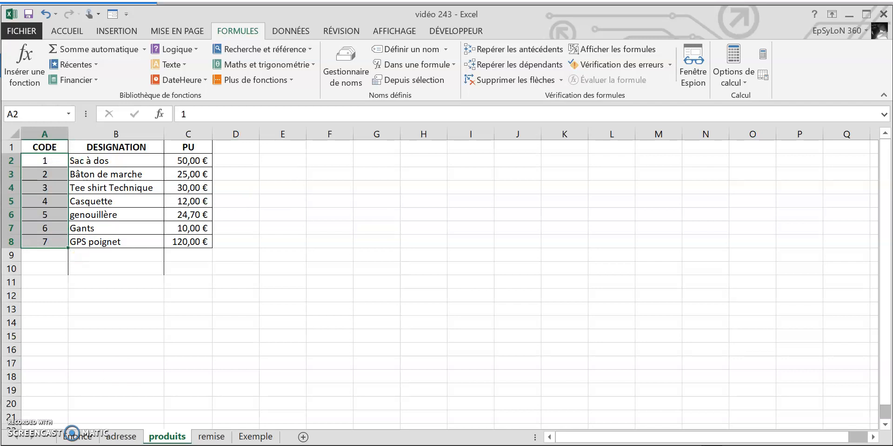
pyautogui.click(211, 436)
pyautogui.click(256, 436)
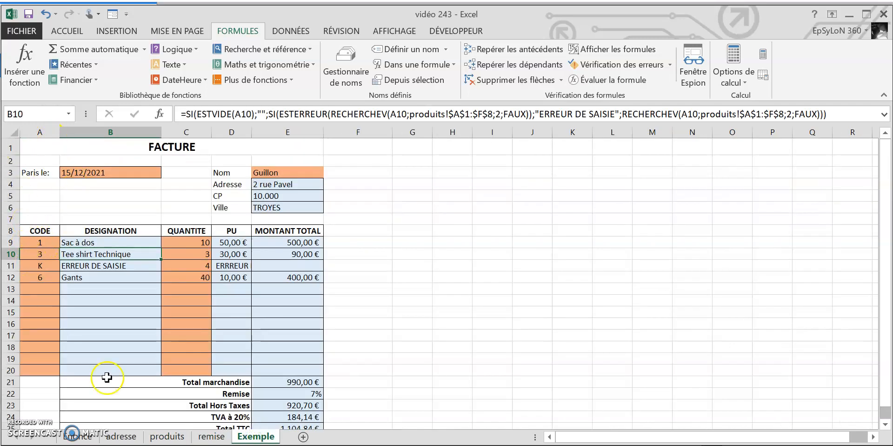
pyautogui.click(167, 436)
pyautogui.moveTo(44, 147); pyautogui.dragTo(173, 224)
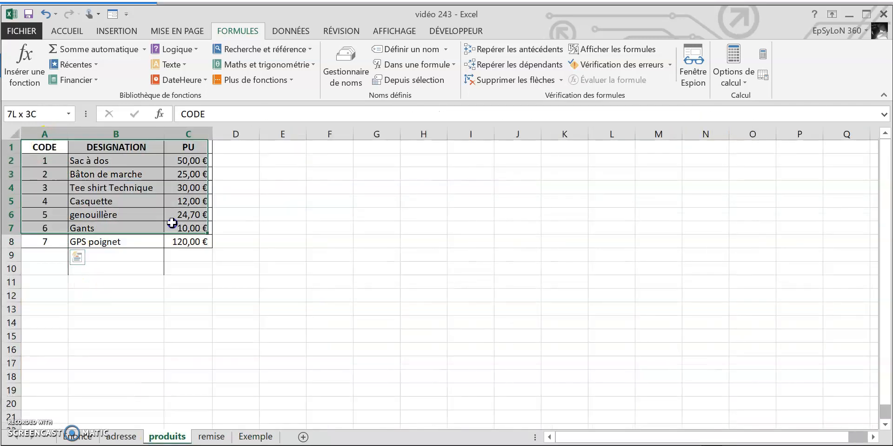
pyautogui.click(112, 170)
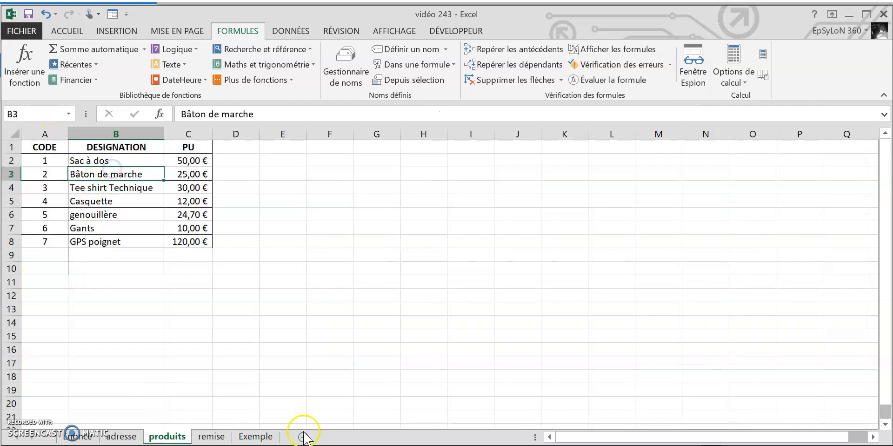
pyautogui.click(256, 436)
# Trace the precedents of designation cell B9 again and remove the arrows
pyautogui.click(135, 243)
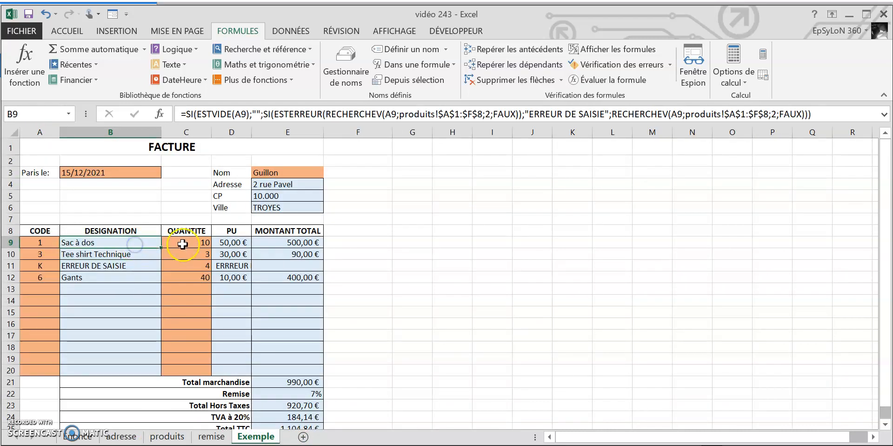
pyautogui.click(518, 47)
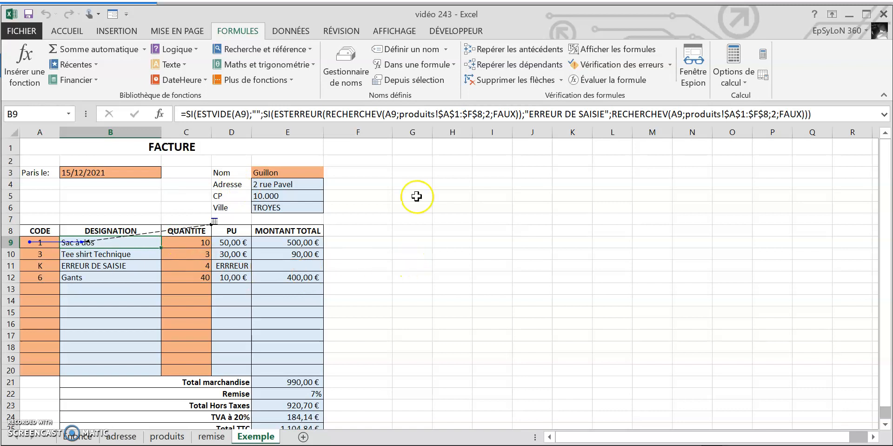
pyautogui.click(496, 80)
# Trace the precedents of unit price cell D9 and remove the arrows
pyautogui.click(233, 242)
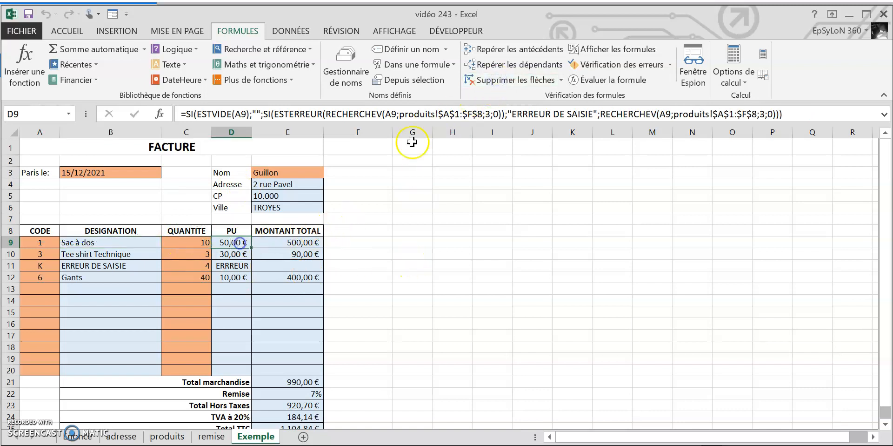
pyautogui.click(512, 50)
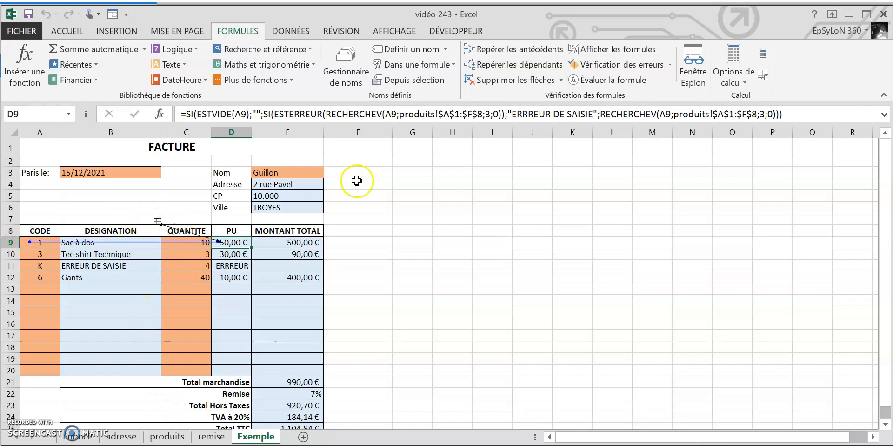
pyautogui.click(515, 79)
# Trace the precedents of total amount cell E9 and examine the cell references in its formula
pyautogui.click(311, 241)
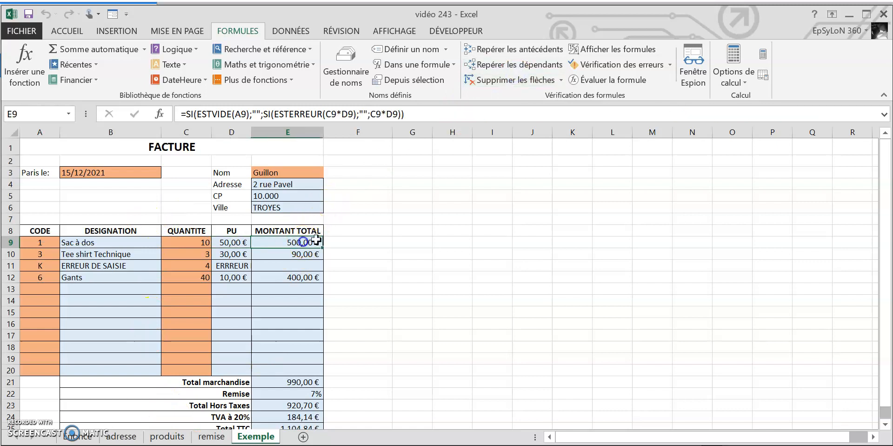
pyautogui.click(511, 49)
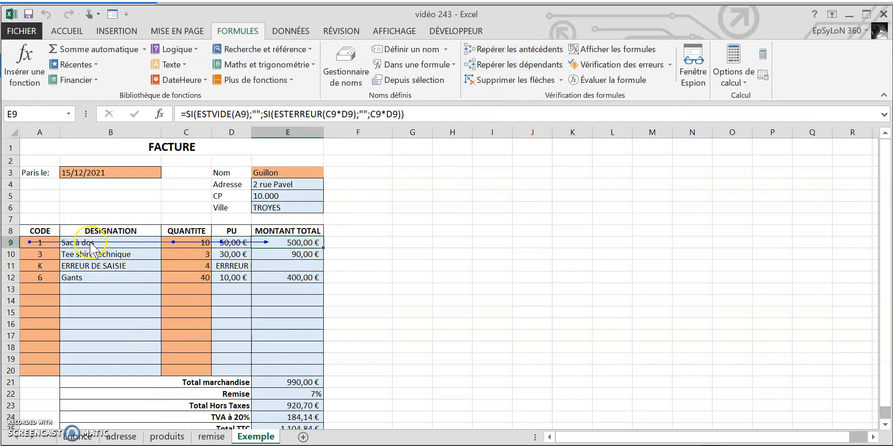
pyautogui.click(172, 235)
pyautogui.click(307, 232)
pyautogui.click(286, 242)
pyautogui.doubleClick(286, 242)
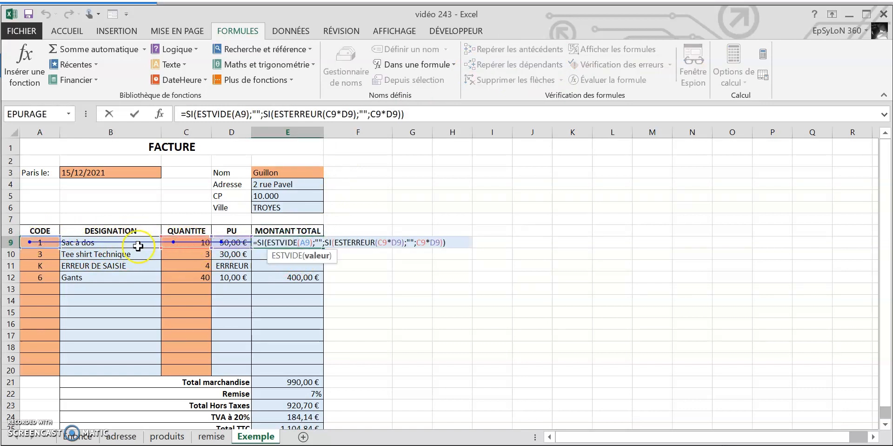
pyautogui.click(343, 242)
pyautogui.press('Return')
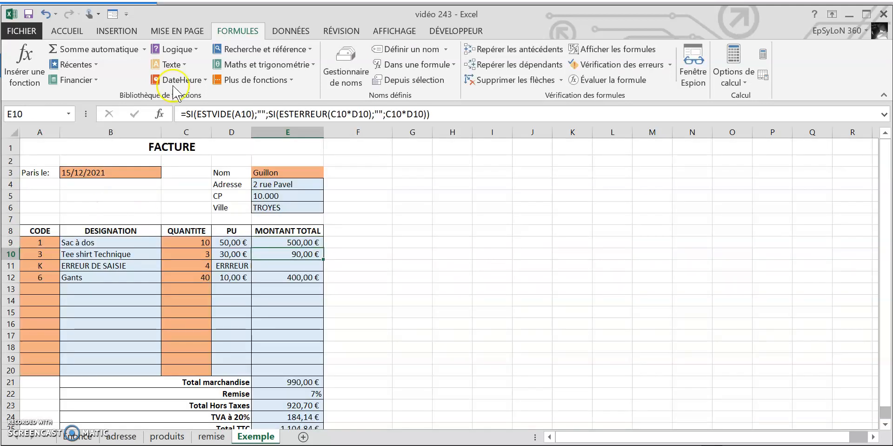
# Trace the precedents of total amount cell E9 again and clear the arrows
pyautogui.click(304, 243)
pyautogui.click(507, 50)
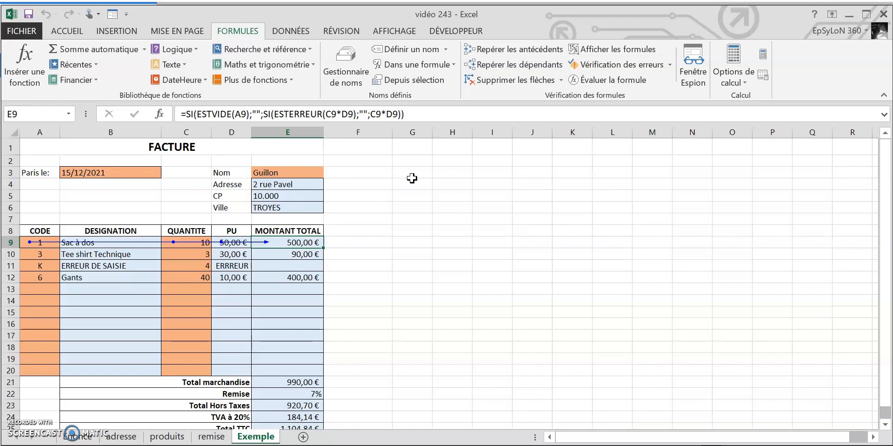
pyautogui.press('Down')
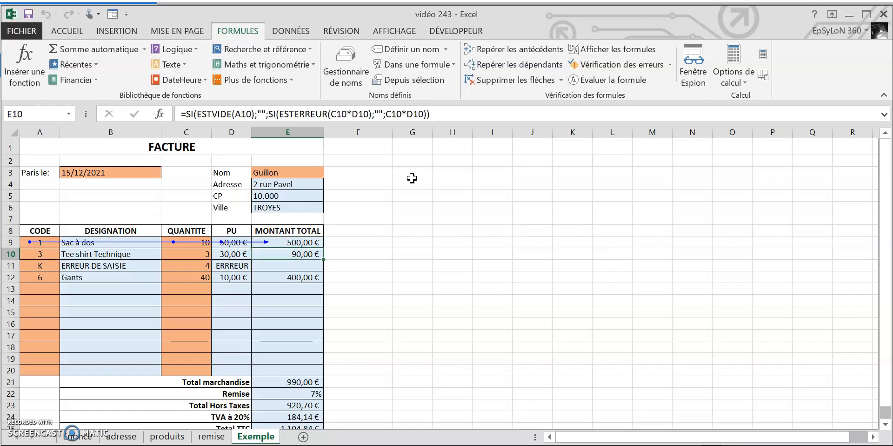
pyautogui.click(518, 80)
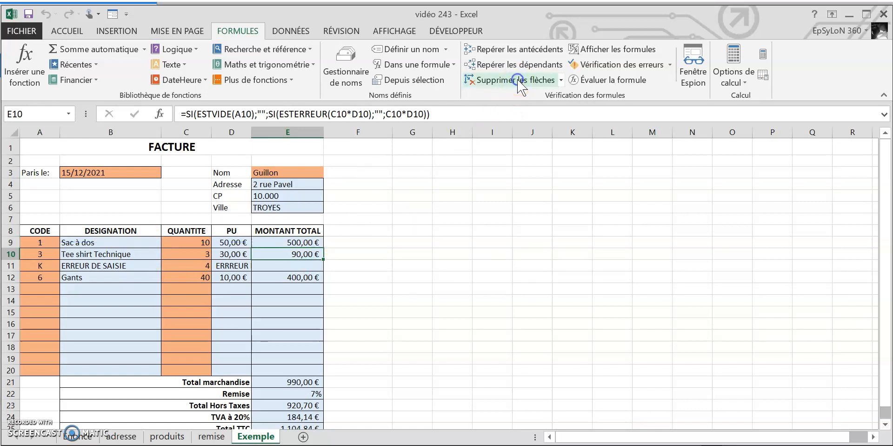
# Trace the dependents of E9 and inspect the range summed by the Total marchandise formula in E21
pyautogui.click(300, 242)
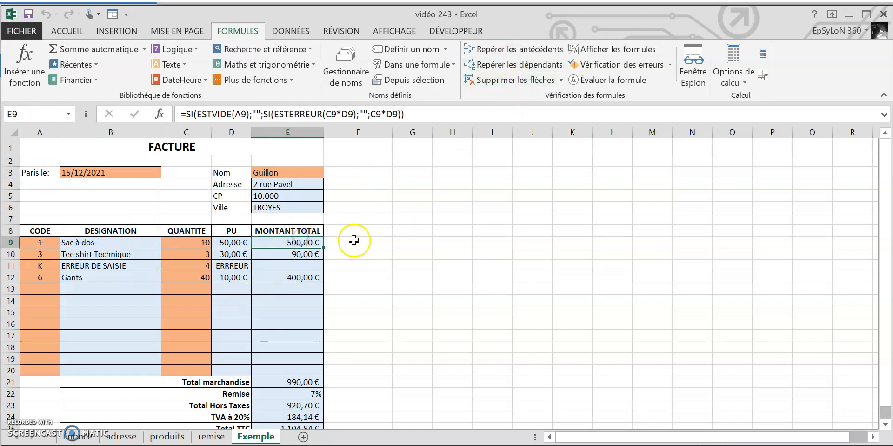
pyautogui.click(512, 65)
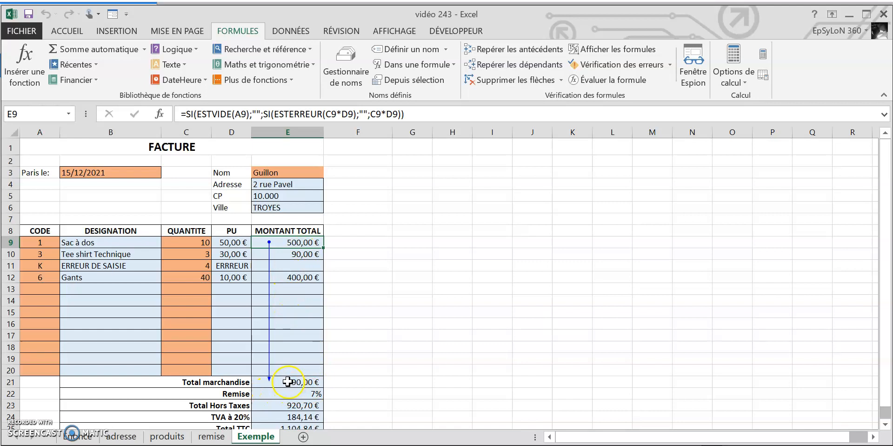
pyautogui.click(288, 382)
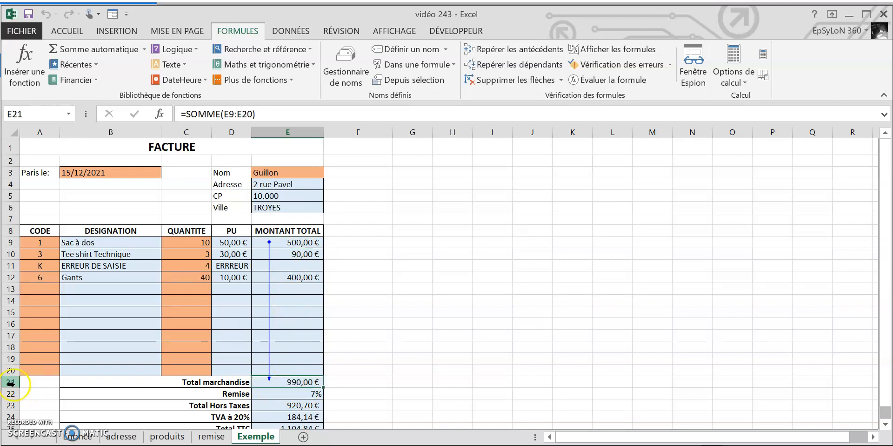
pyautogui.click(266, 113)
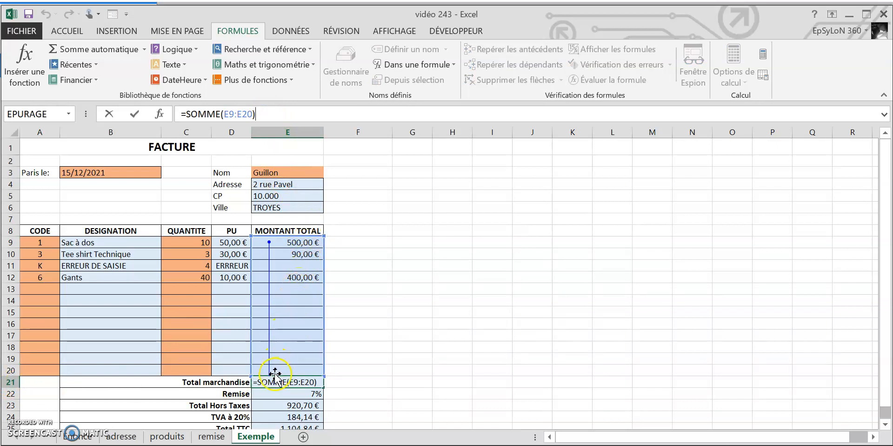
pyautogui.press('Return')
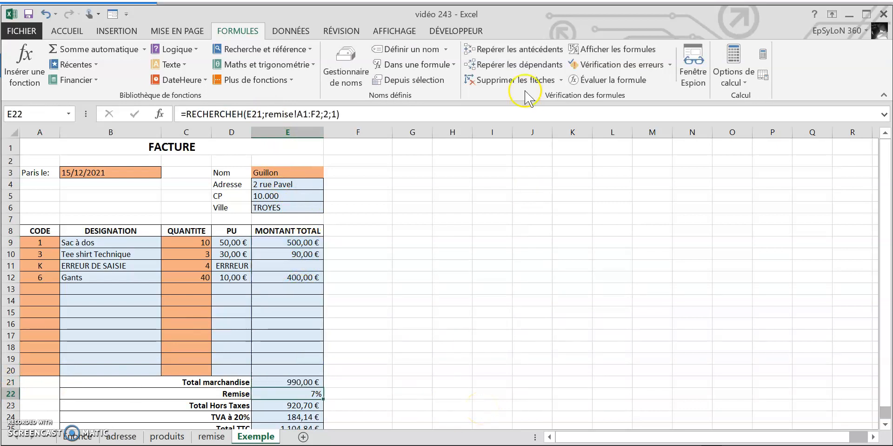
# Show both the precedent and the dependent arrows for total amount cell E9
pyautogui.click(305, 242)
pyautogui.click(542, 64)
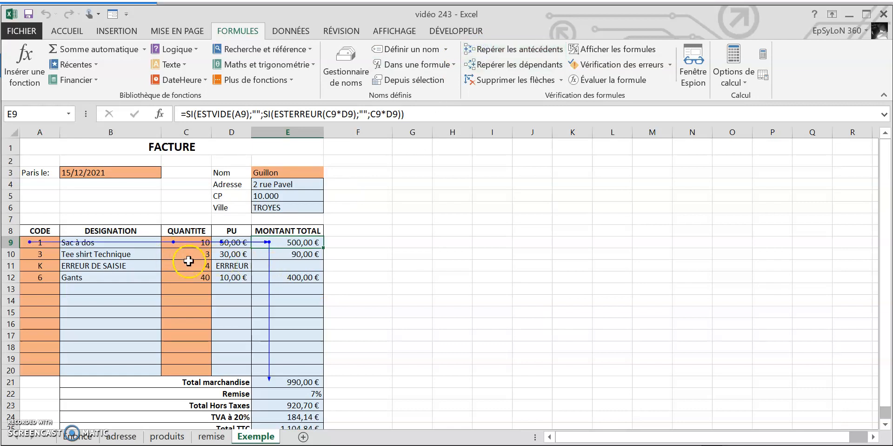
# Examine the cells linked to E9: A9, C9 and D9 as sources, and E21 with its summed range E9:E20
pyautogui.click(51, 242)
pyautogui.click(173, 241)
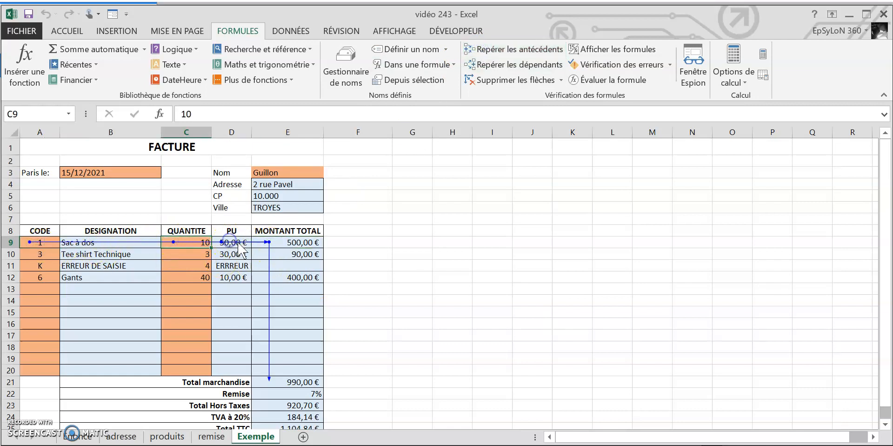
pyautogui.click(228, 244)
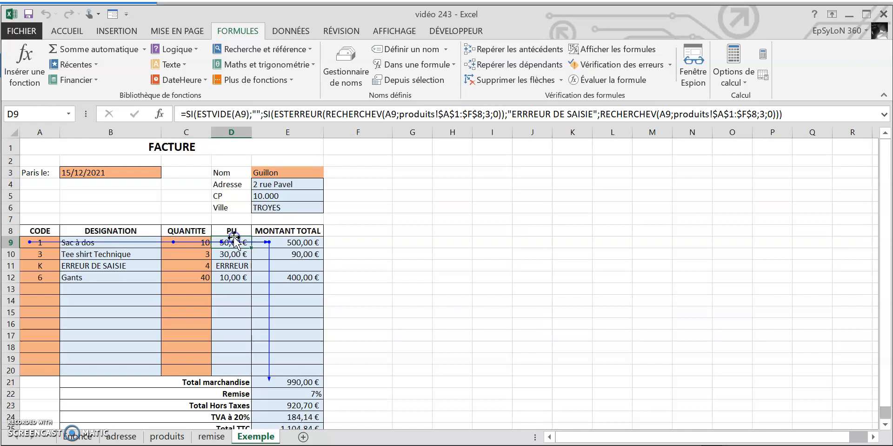
pyautogui.click(299, 244)
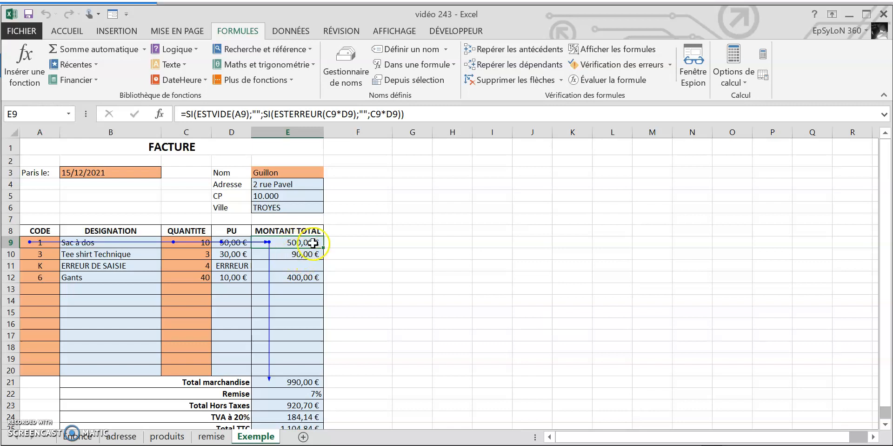
pyautogui.click(291, 379)
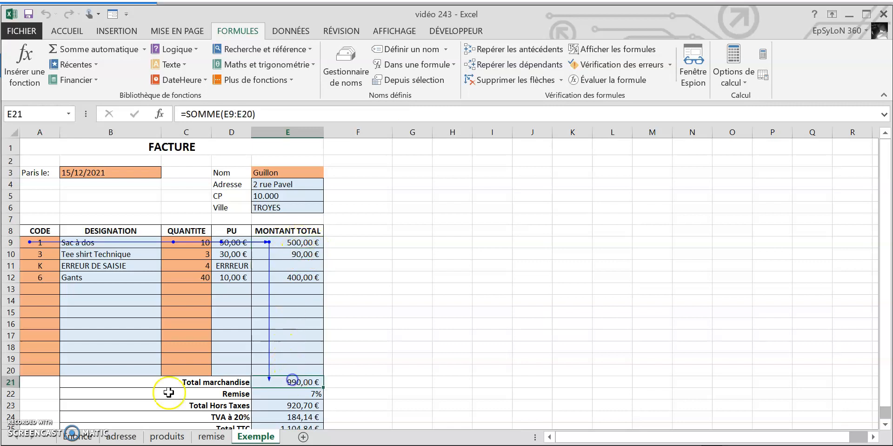
pyautogui.moveTo(304, 372); pyautogui.dragTo(301, 235)
pyautogui.click(395, 242)
pyautogui.moveTo(299, 367); pyautogui.dragTo(297, 241)
pyautogui.click(395, 242)
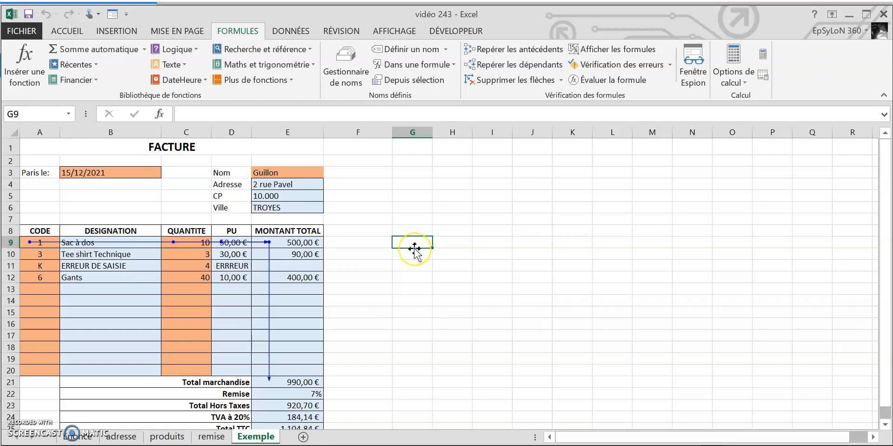